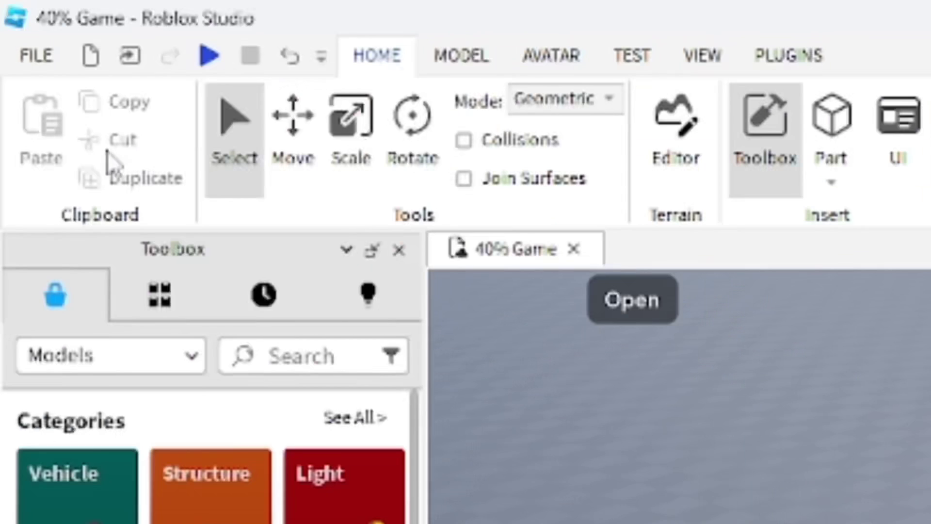
- Insert a block part onto the empty baseplate, focus the camera on it, and show the Model tab
click(704, 55)
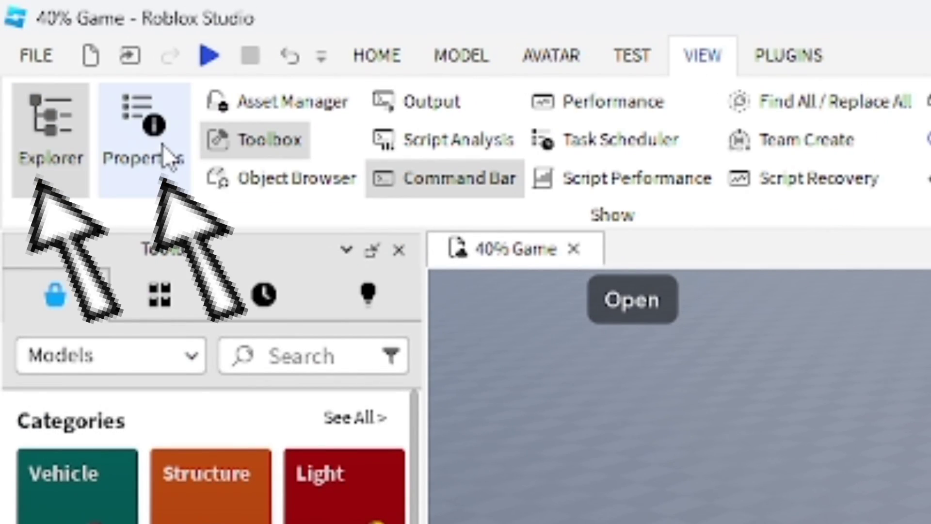
click(383, 54)
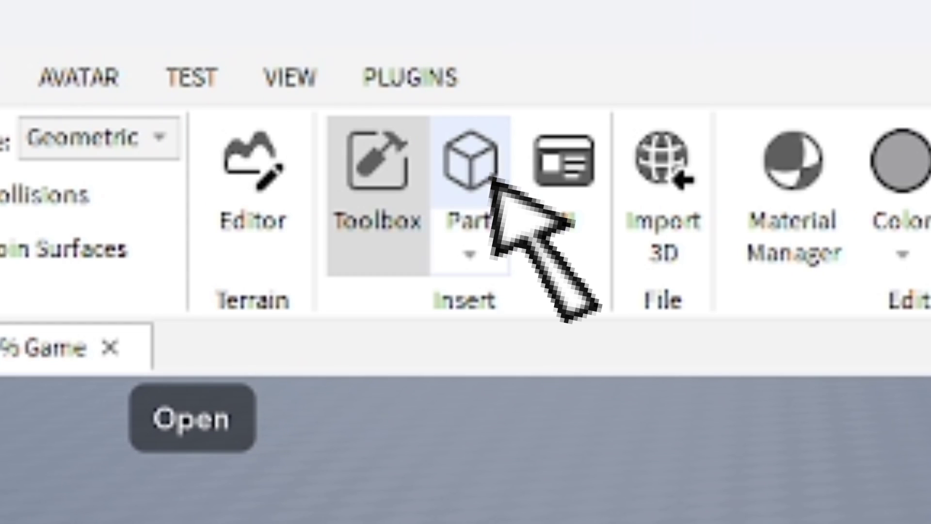
click(493, 179)
key(f)
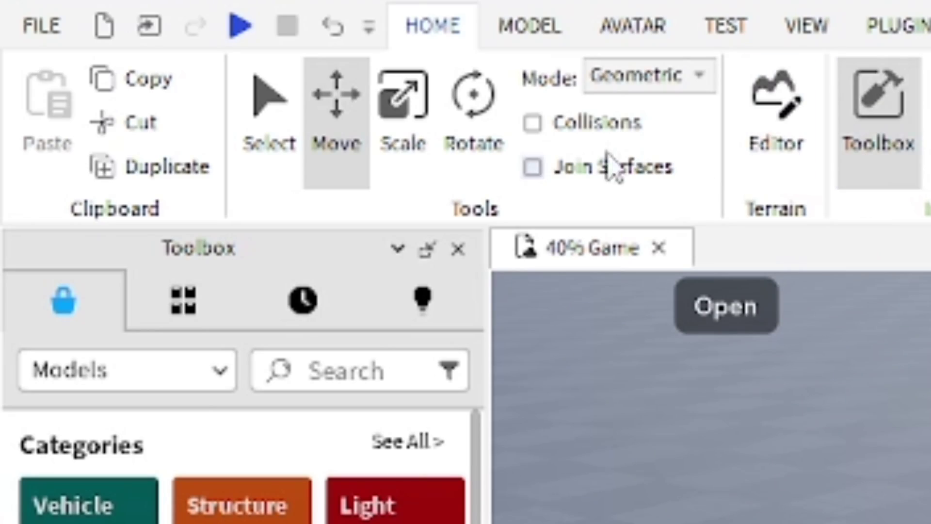
click(527, 26)
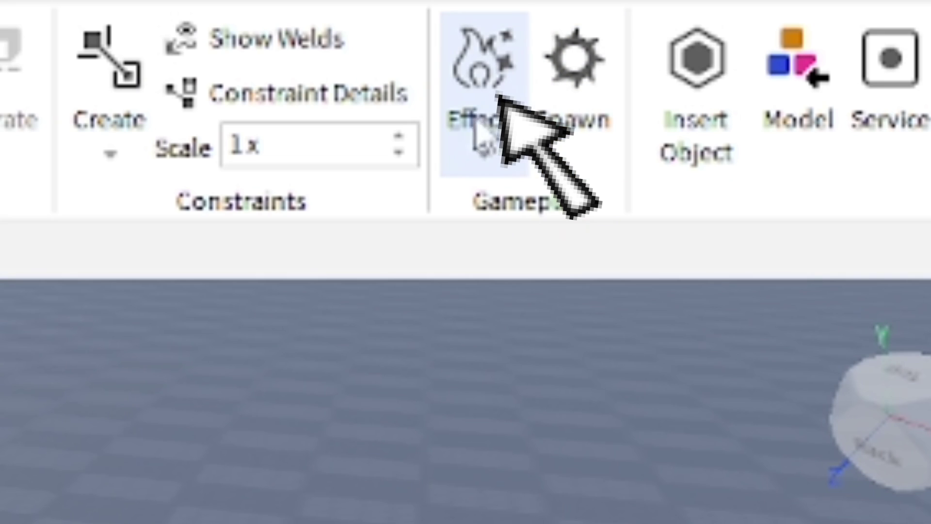
- Add a Fire effect to the block and change its Color to deeper orange #ec4b00
click(485, 155)
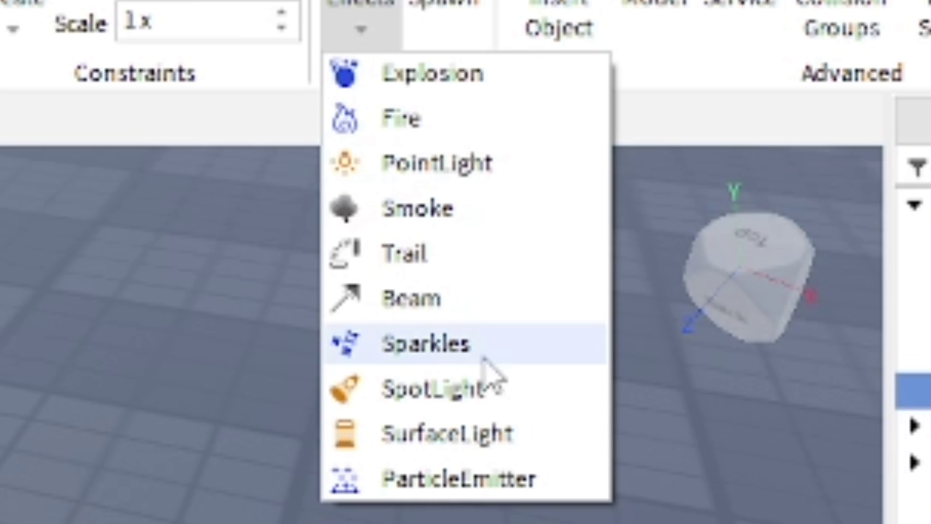
click(419, 118)
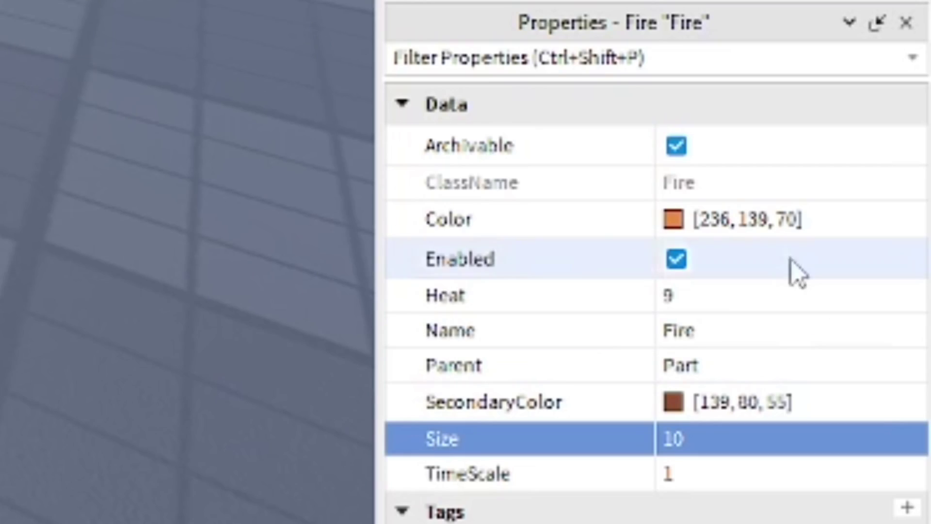
click(674, 221)
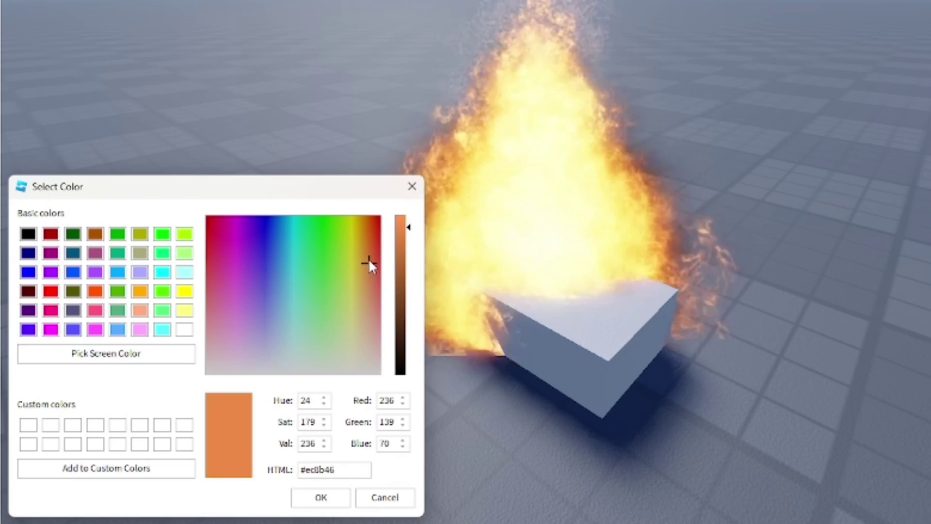
click(365, 250)
drag(365, 249, 275, 279)
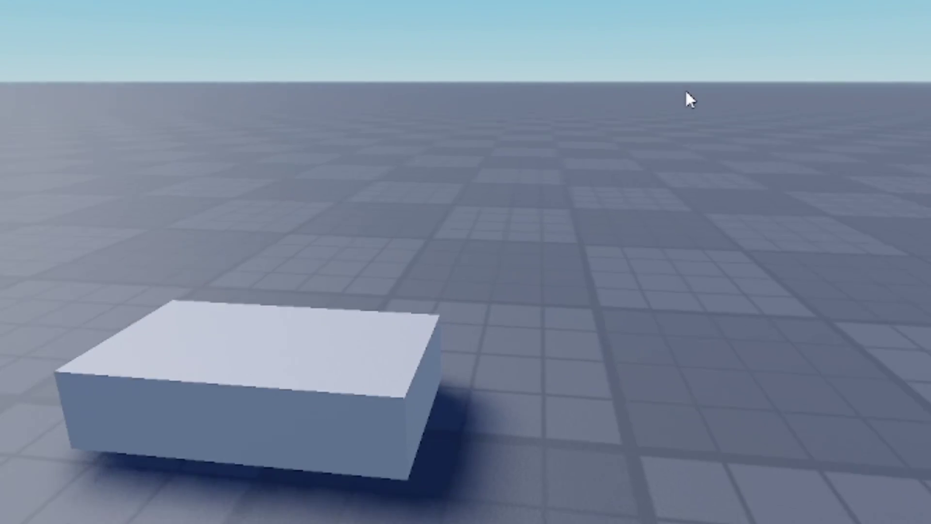
- Confirm the fire colour, then set the PointLight's Color to cyan #20cfff
click(485, 244)
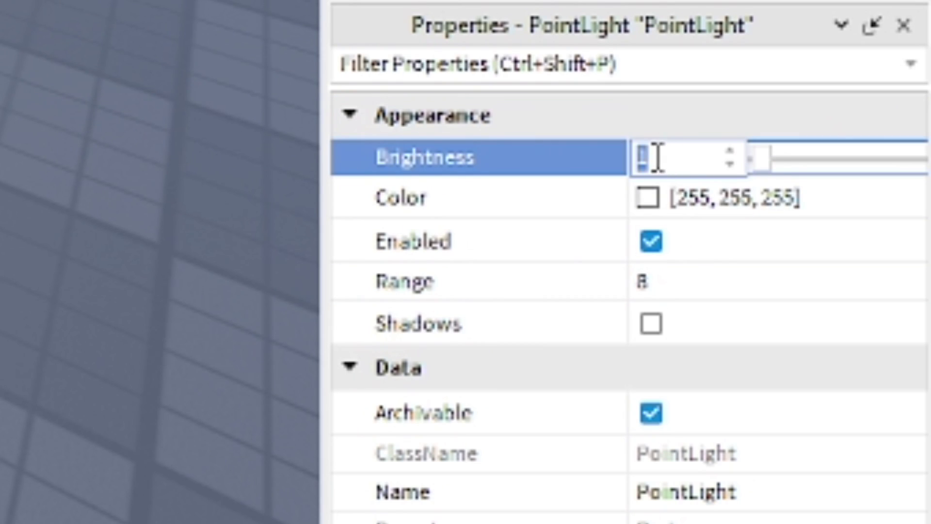
click(645, 198)
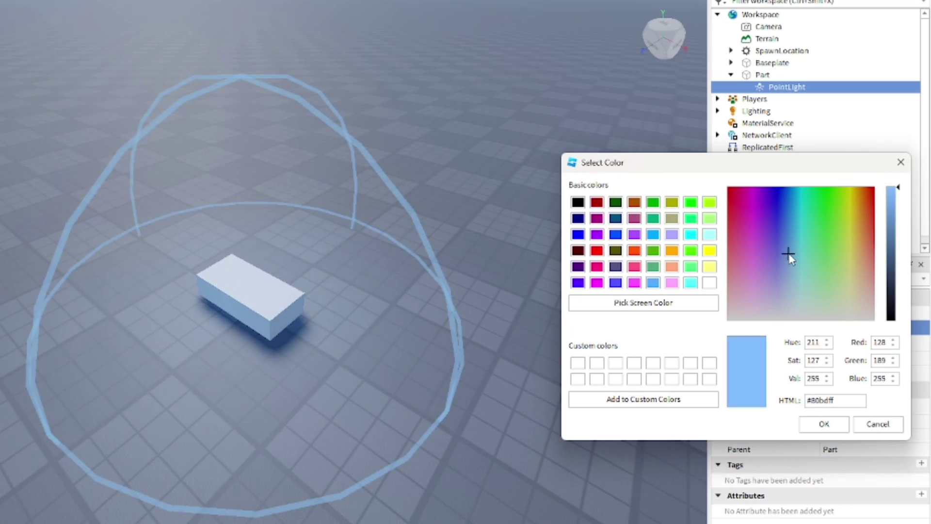
click(762, 231)
drag(750, 218, 797, 205)
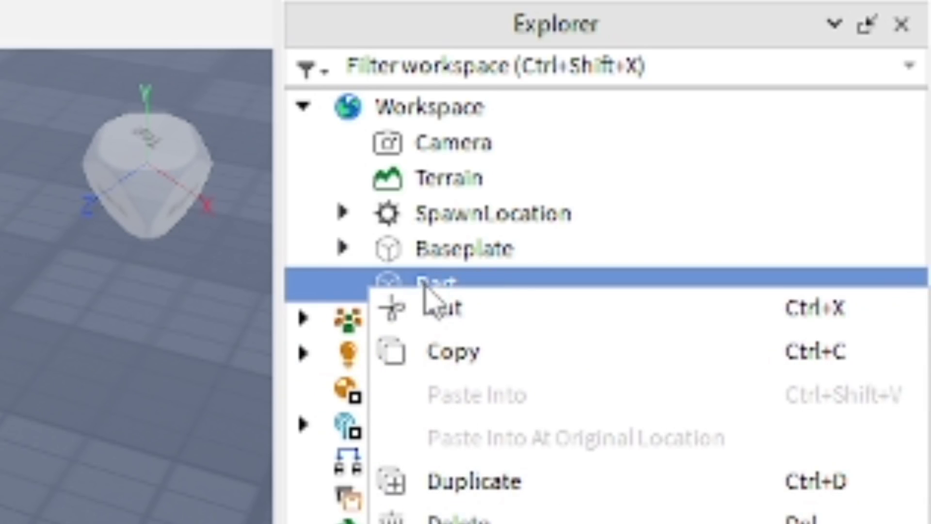
- Insert a Smoke object and parent it under the Part
click(509, 394)
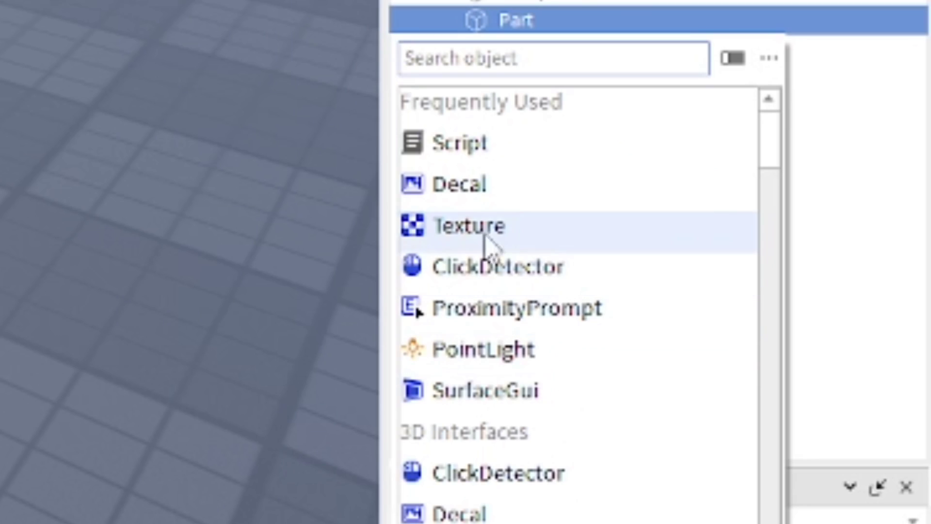
scroll(518, 318, down, 3)
scroll(524, 320, down, 15)
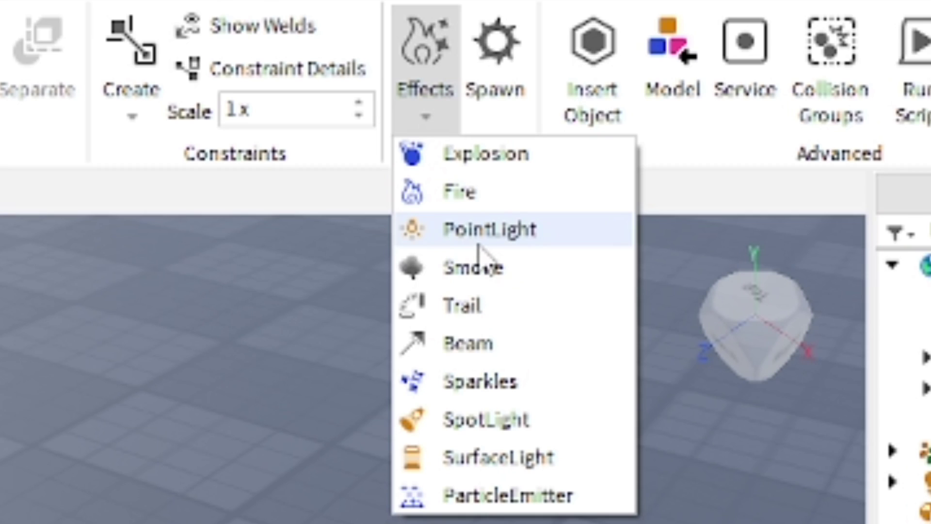
click(473, 267)
drag(441, 212, 426, 285)
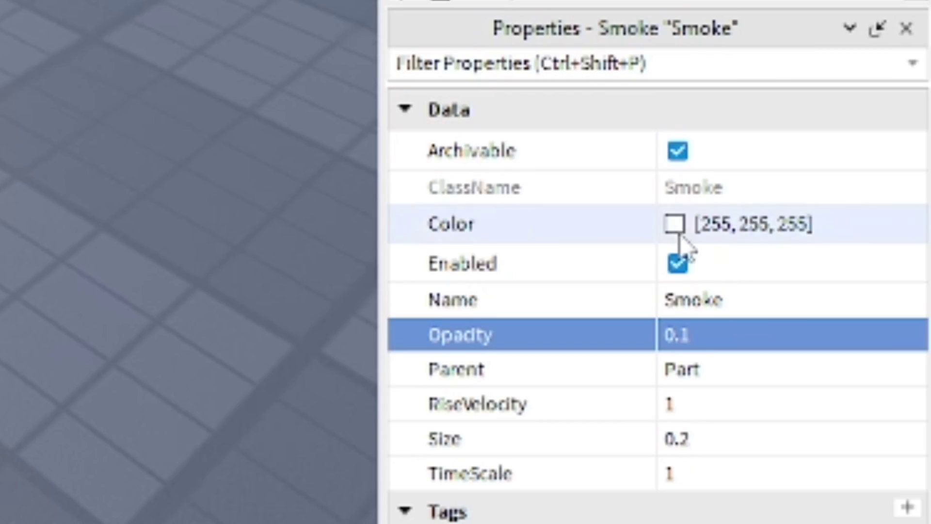
- Try greenish tints for the smoke's Color, then start editing its RiseVelocity
click(675, 226)
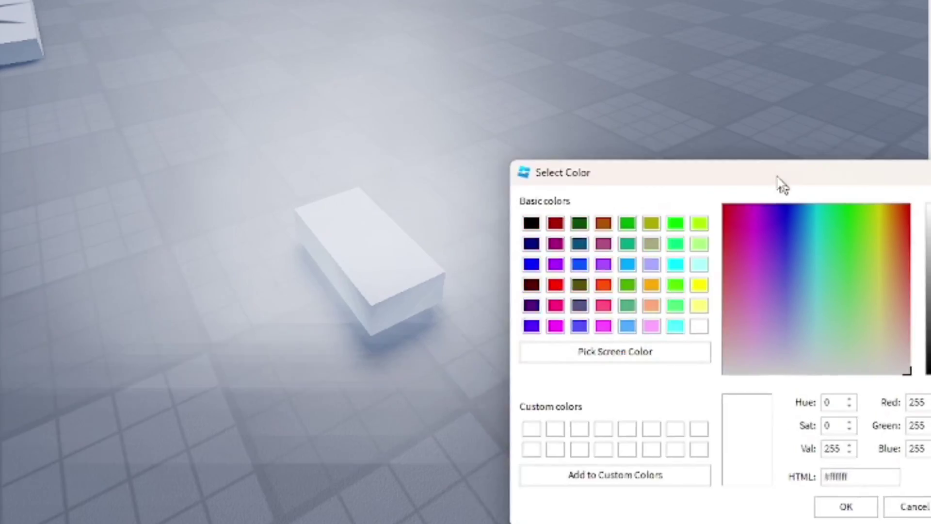
click(839, 291)
drag(833, 287, 862, 303)
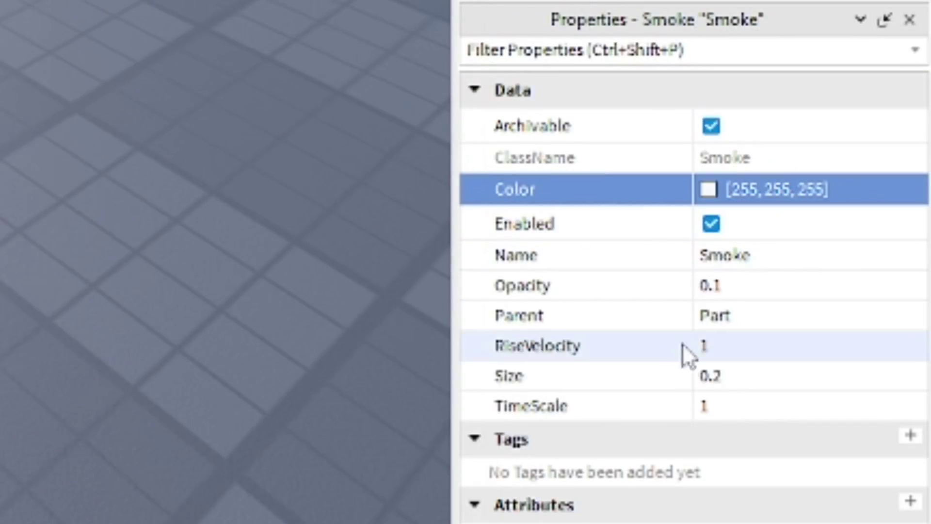
click(736, 346)
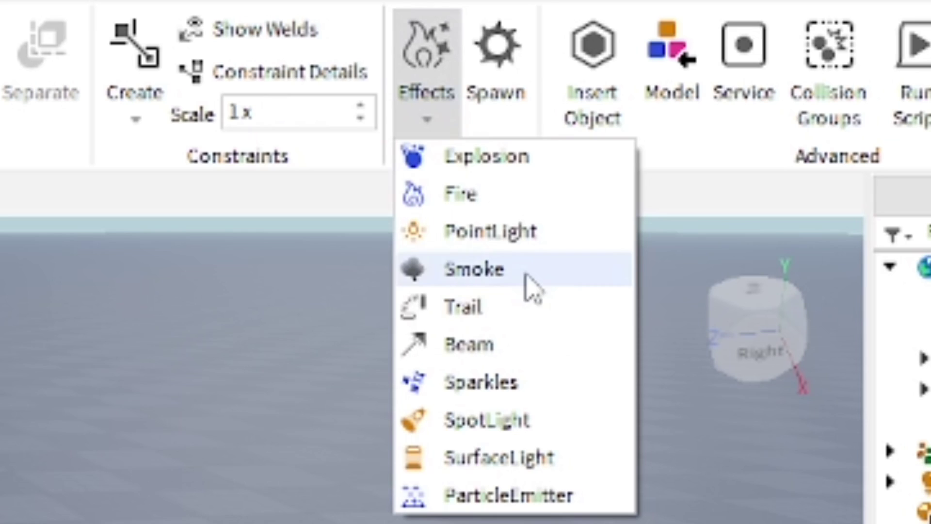
- Add a Trail effect and nest it under the Part in Explorer
click(507, 317)
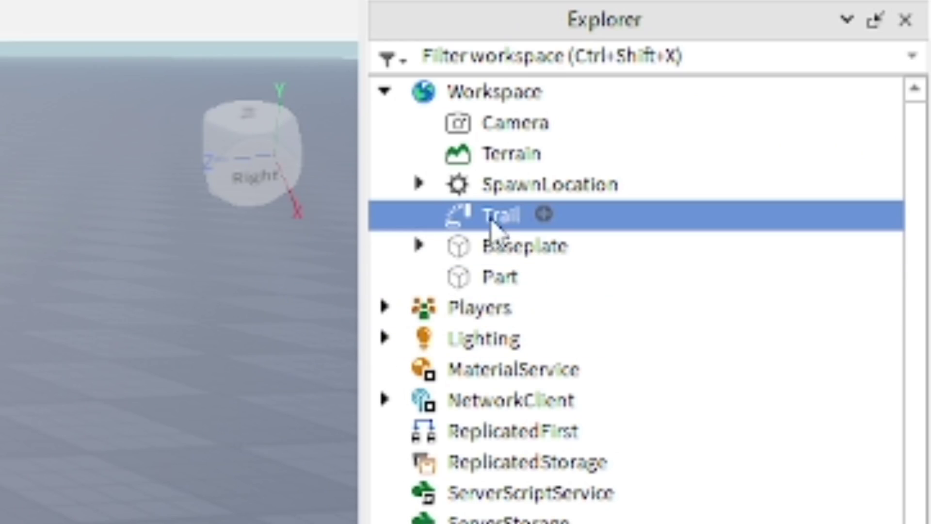
drag(527, 284, 526, 293)
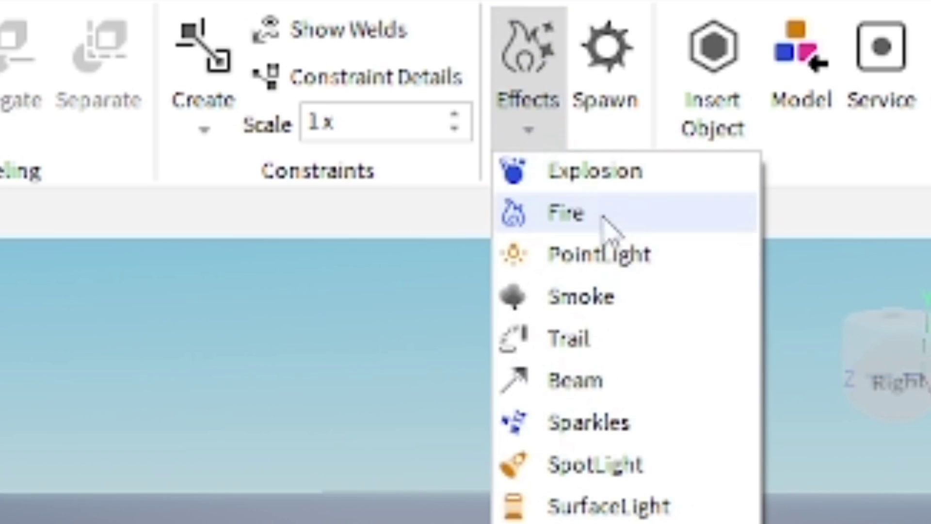
- Add Sparkles to the part, shift their colour from light purple (#b39ede) to black, and add a SpotLight
click(610, 426)
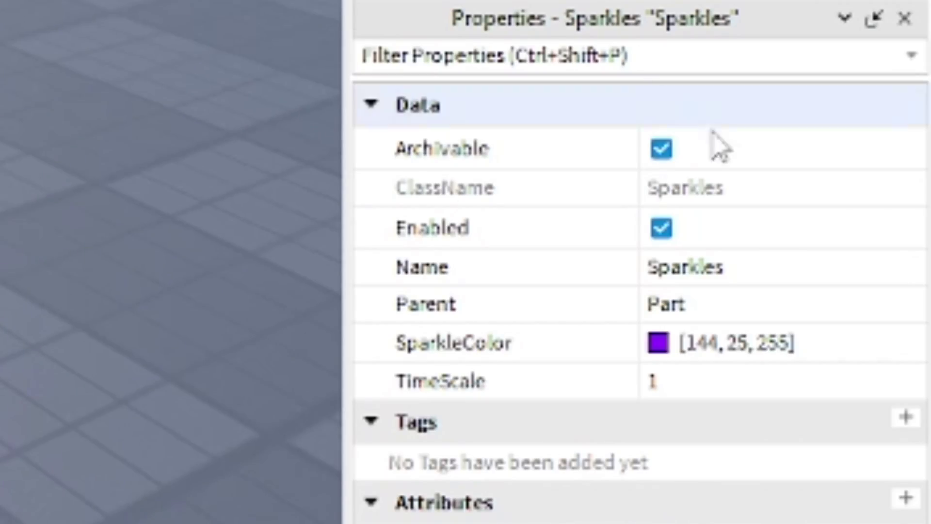
click(454, 342)
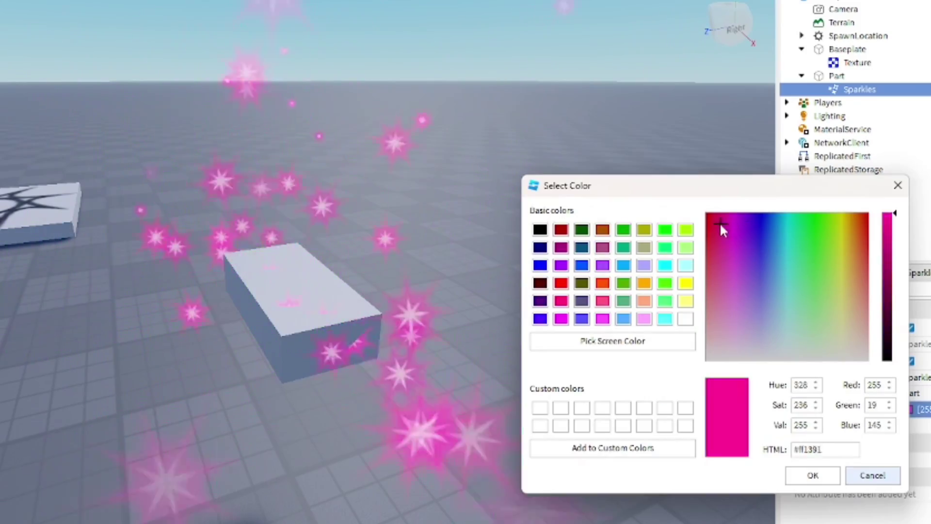
drag(720, 222, 864, 227)
click(888, 232)
click(751, 318)
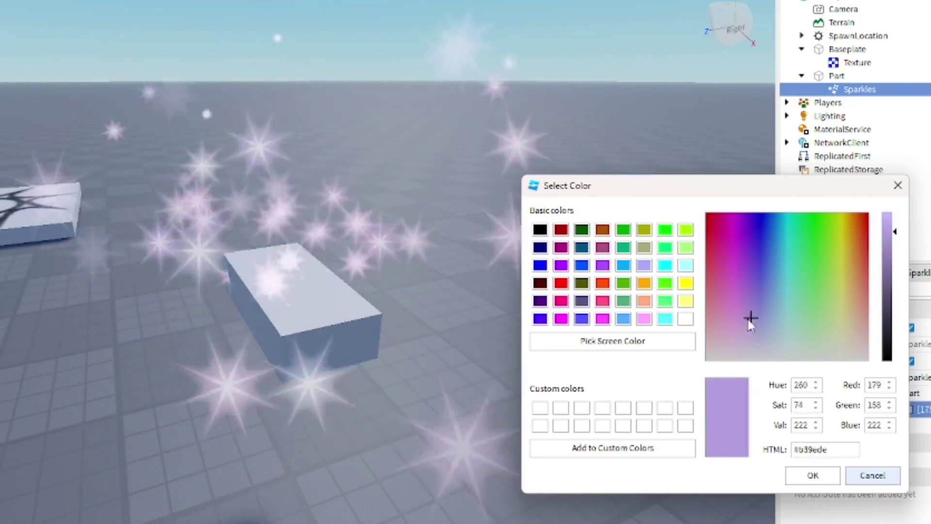
drag(749, 321, 865, 337)
drag(888, 233, 895, 372)
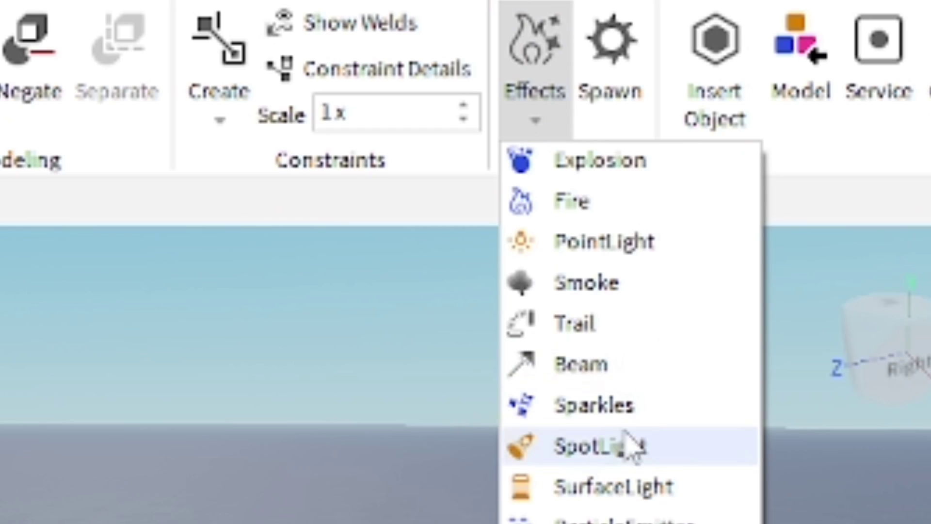
click(621, 445)
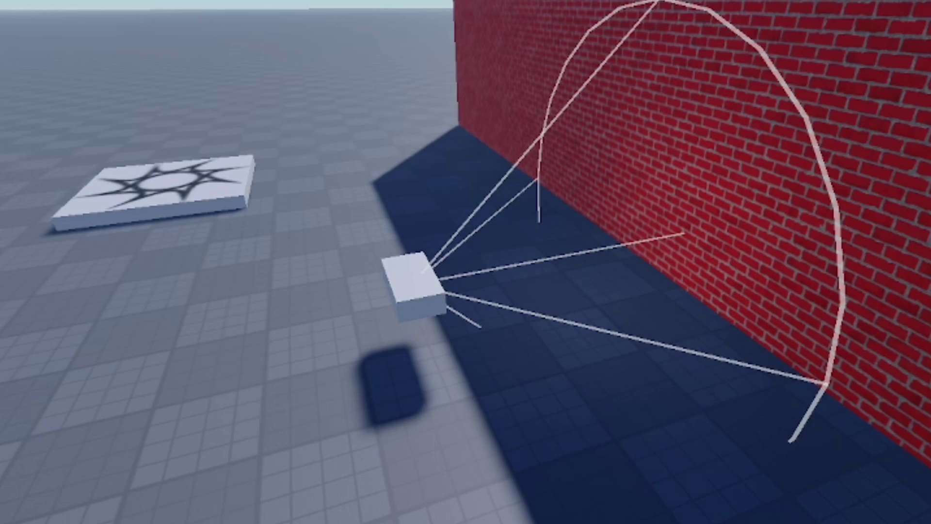
- Raise the SpotLight's Brightness and recolour its light from golden yellow toward purple
click(680, 172)
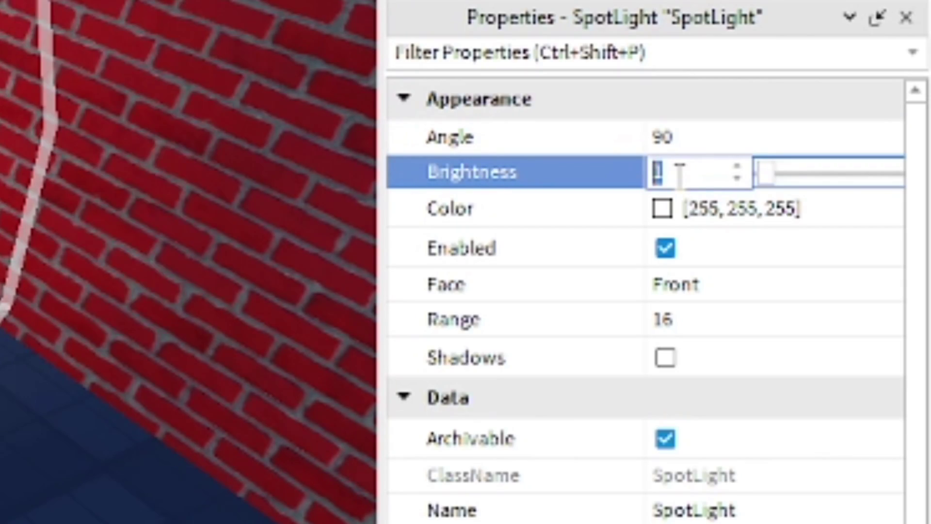
text(5)
key(Return)
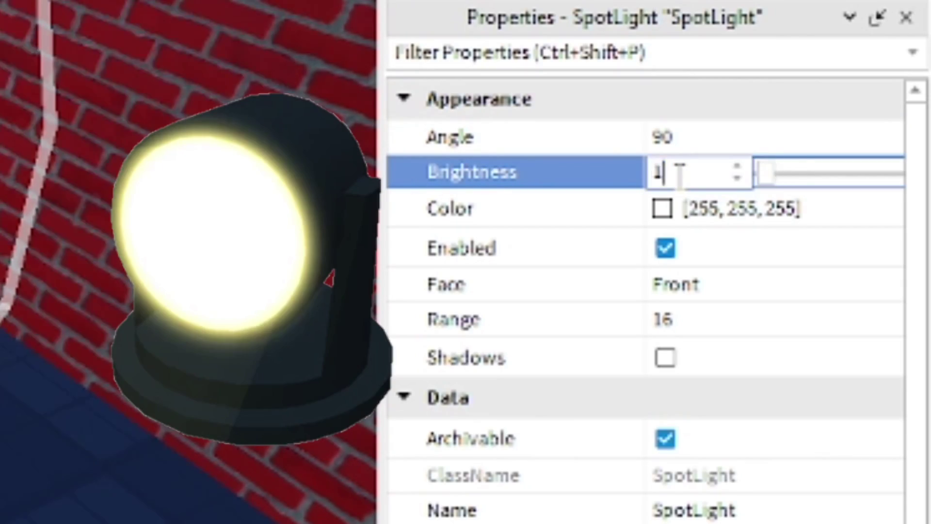
text(0)
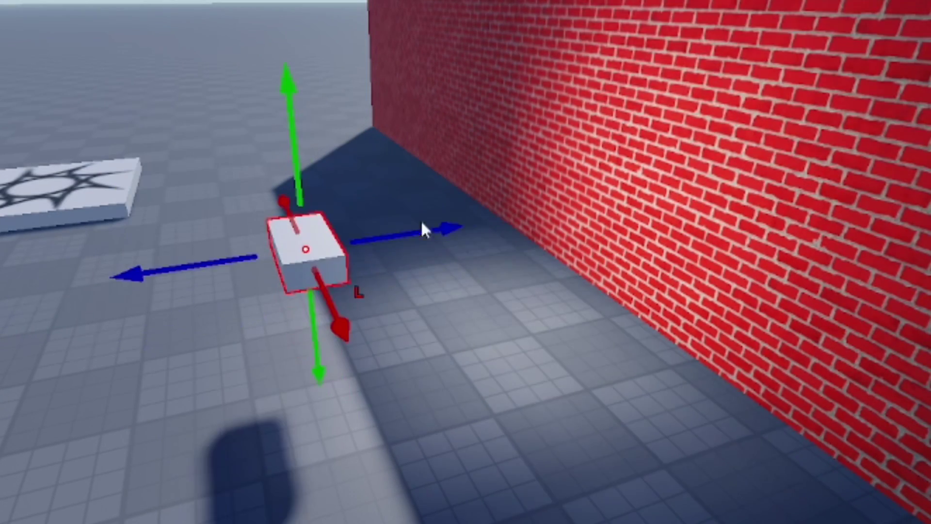
right_drag(422, 228, 430, 179)
scroll(465, 247, up, 2)
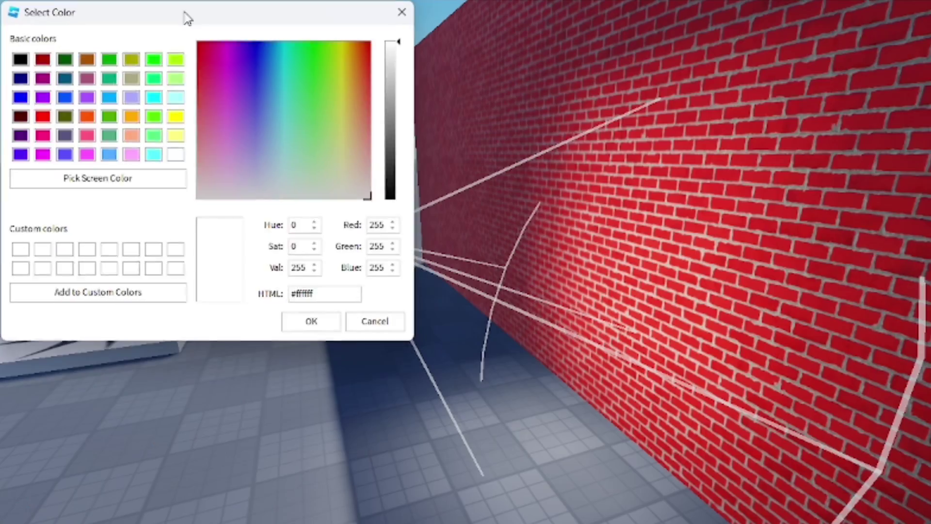
drag(252, 94, 321, 78)
drag(278, 99, 245, 120)
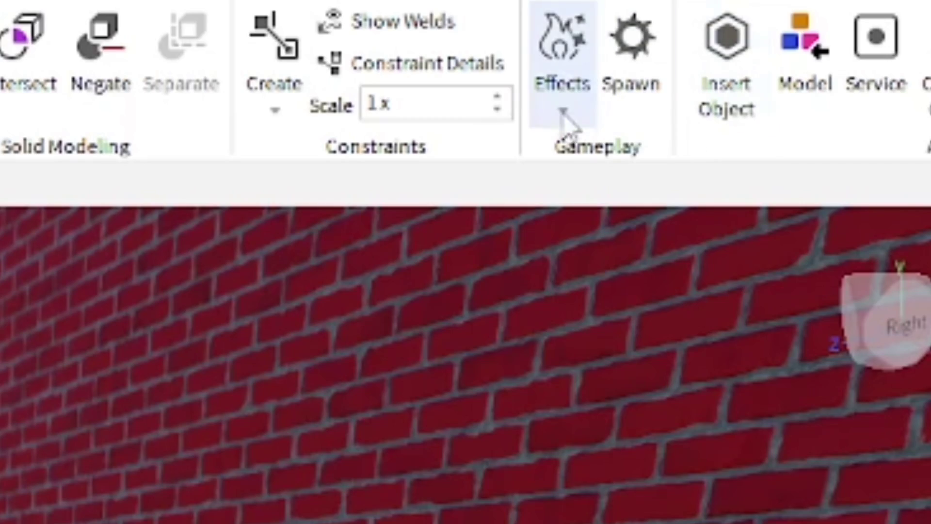
- Add a SurfaceLight to the part facing the brick wall
click(563, 111)
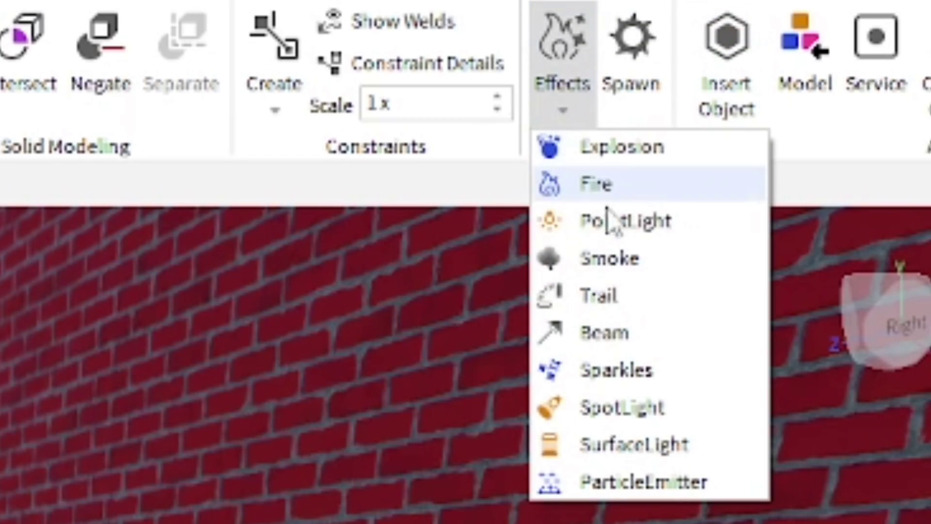
click(637, 445)
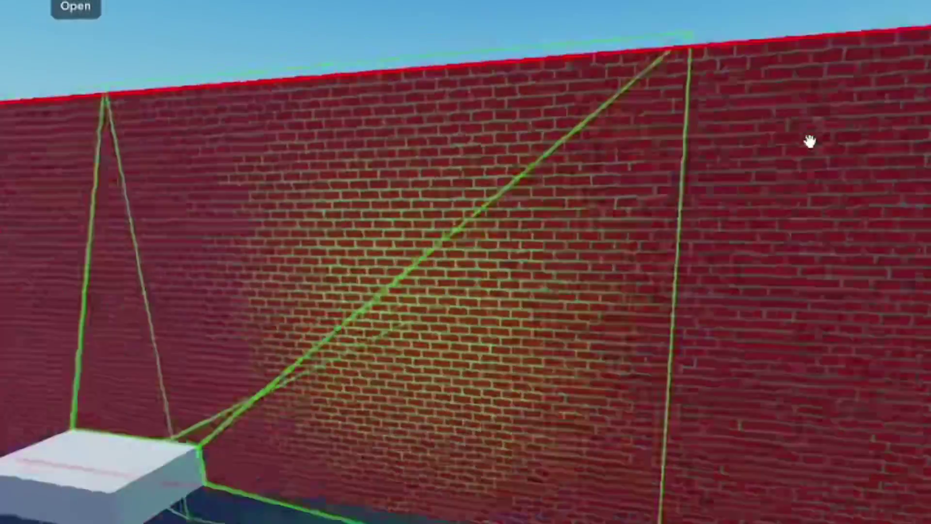
right_drag(809, 141, 809, 141)
- Add a ParticleEmitter under the Part and paste an image into its Texture
click(580, 121)
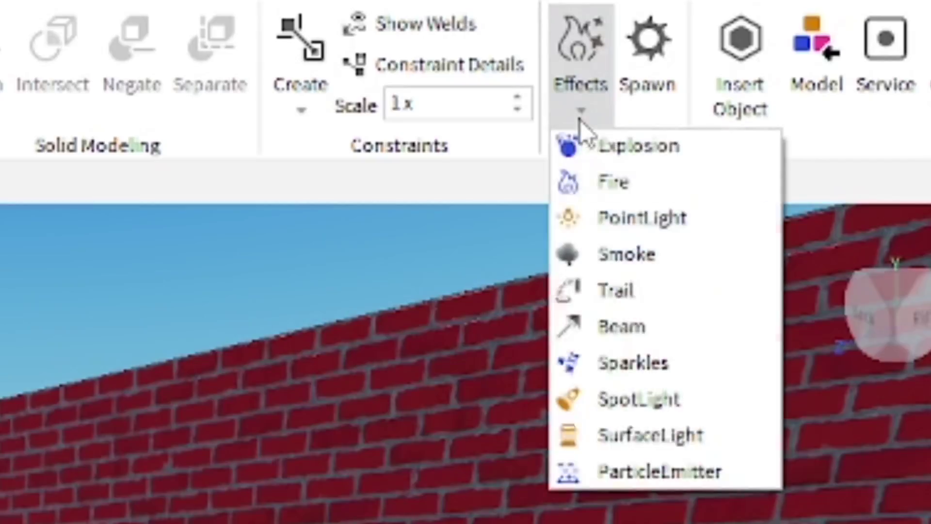
click(635, 478)
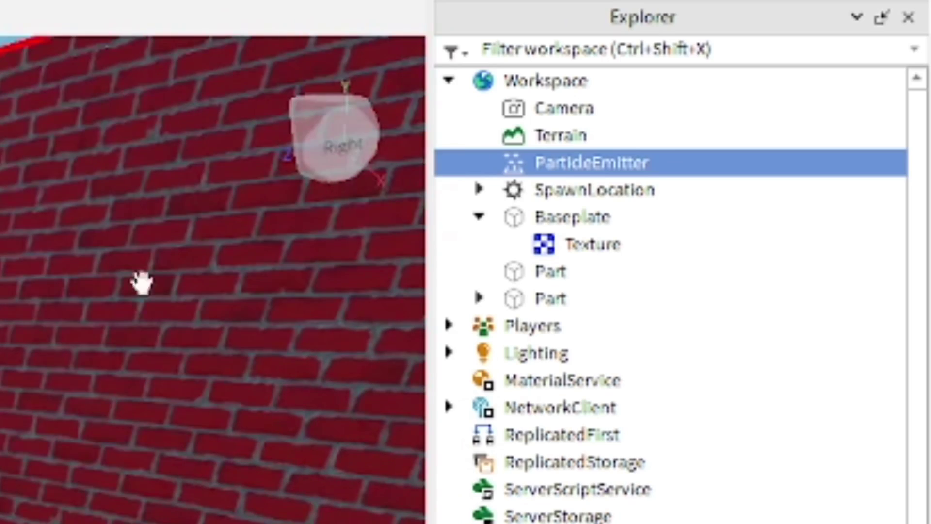
drag(580, 292, 580, 294)
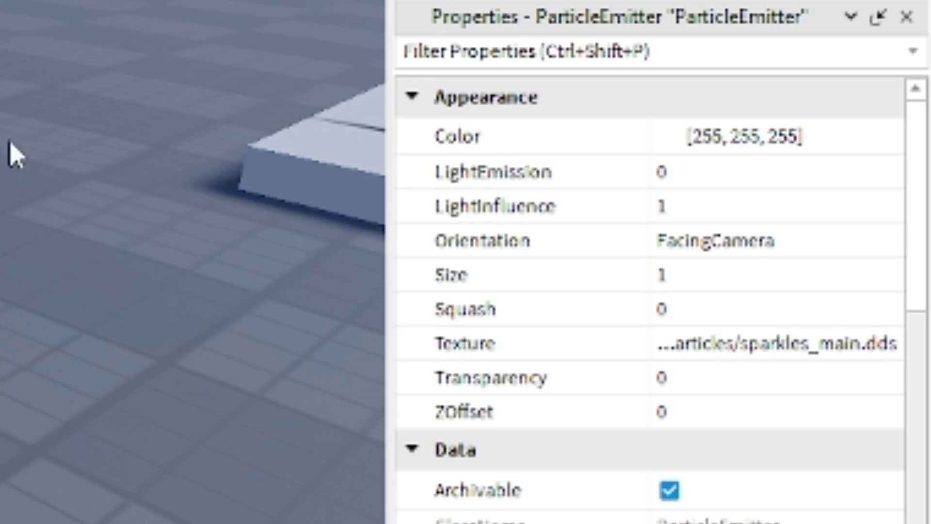
click(728, 344)
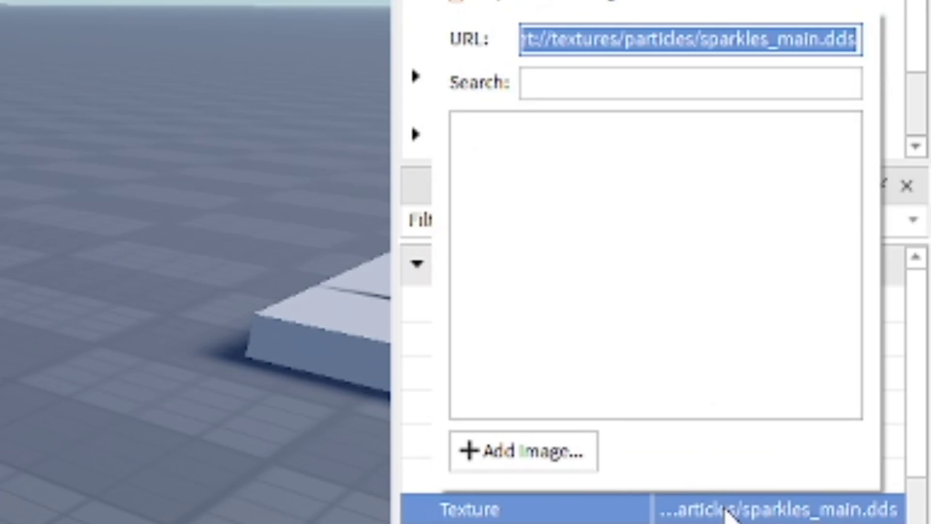
key(ctrl+v)
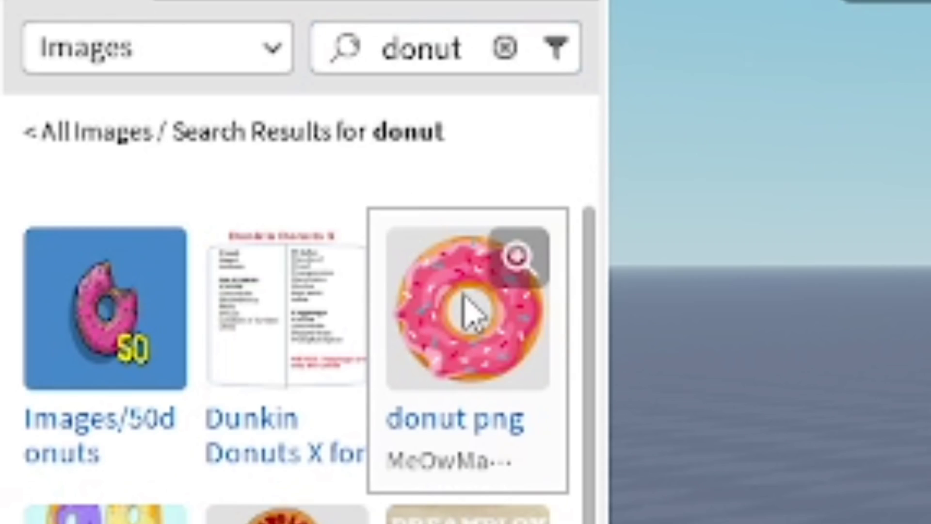
- Insert the donut png decal and apply its texture address to the emitter, producing pink donut particles
click(467, 311)
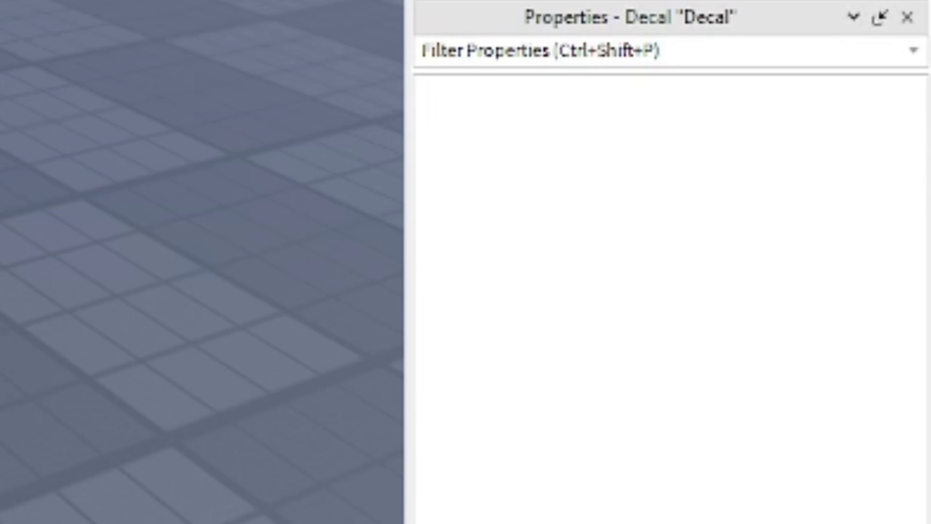
click(749, 167)
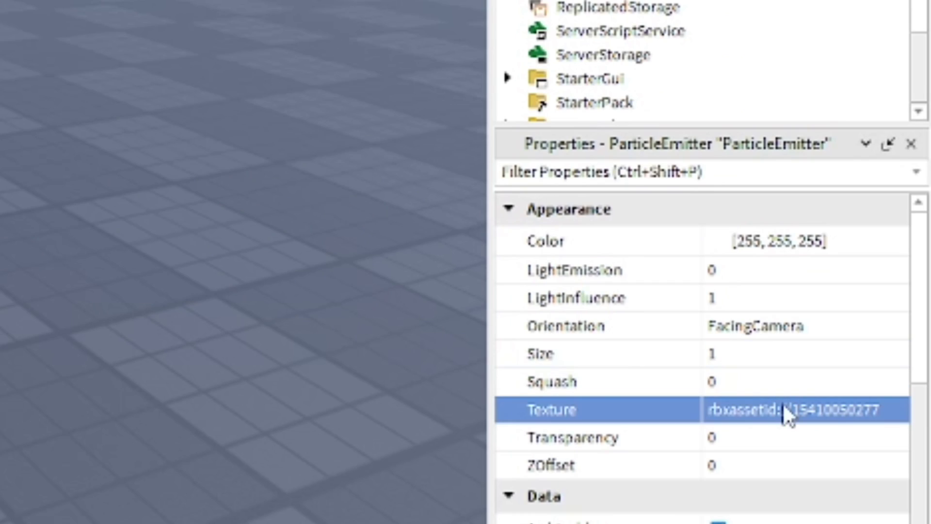
click(786, 415)
key(Return)
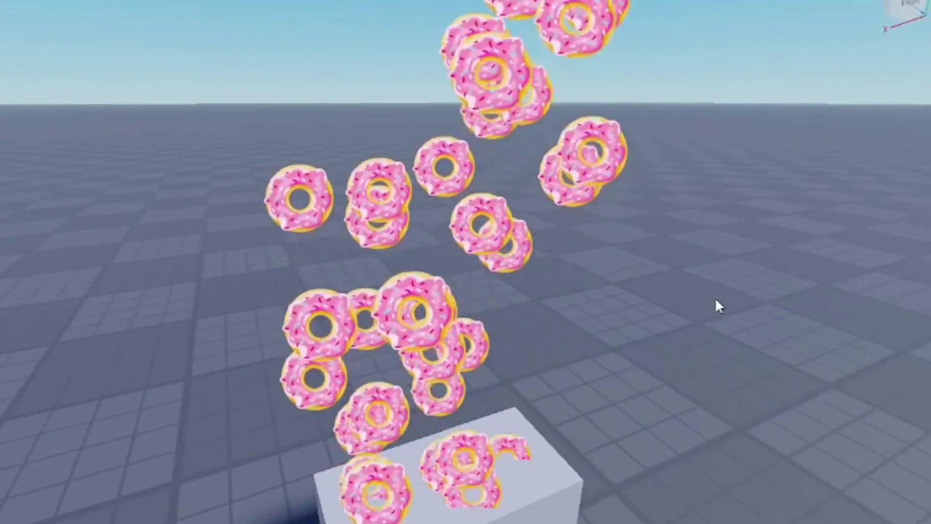
scroll(715, 298, down, 3)
right_drag(715, 298, 715, 298)
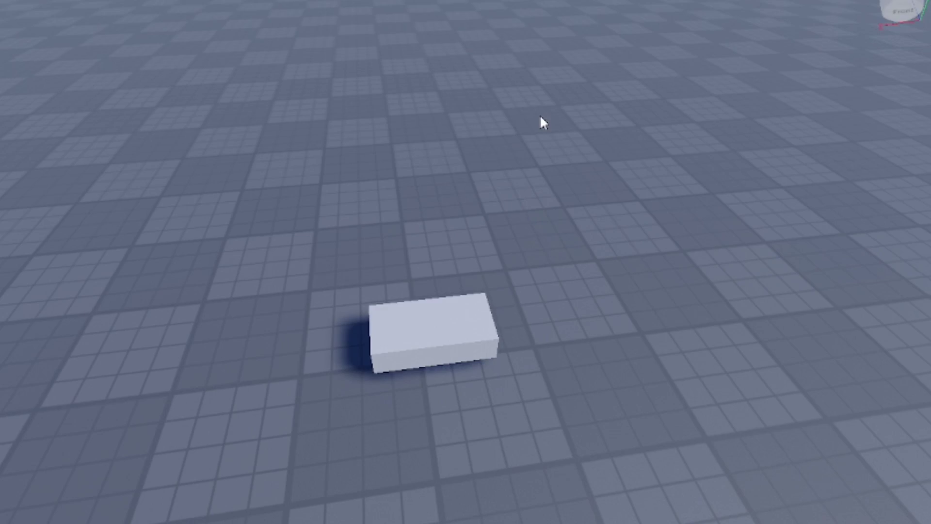
- Rotate the long beam on the grass around its vertical axis with the green rotate ring
scroll(541, 114, down, 5)
right_drag(541, 114, 541, 114)
scroll(541, 115, down, 3)
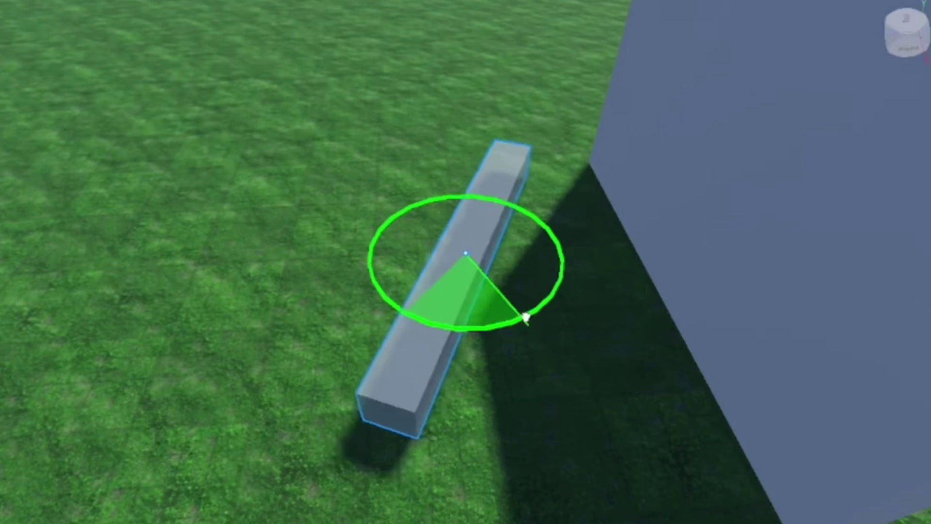
drag(526, 318, 405, 421)
drag(473, 329, 635, 297)
drag(558, 252, 568, 187)
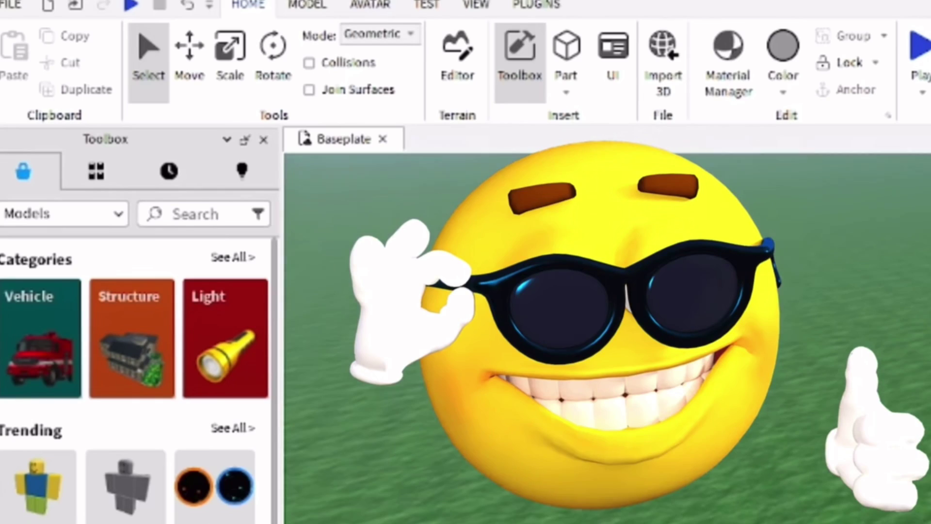